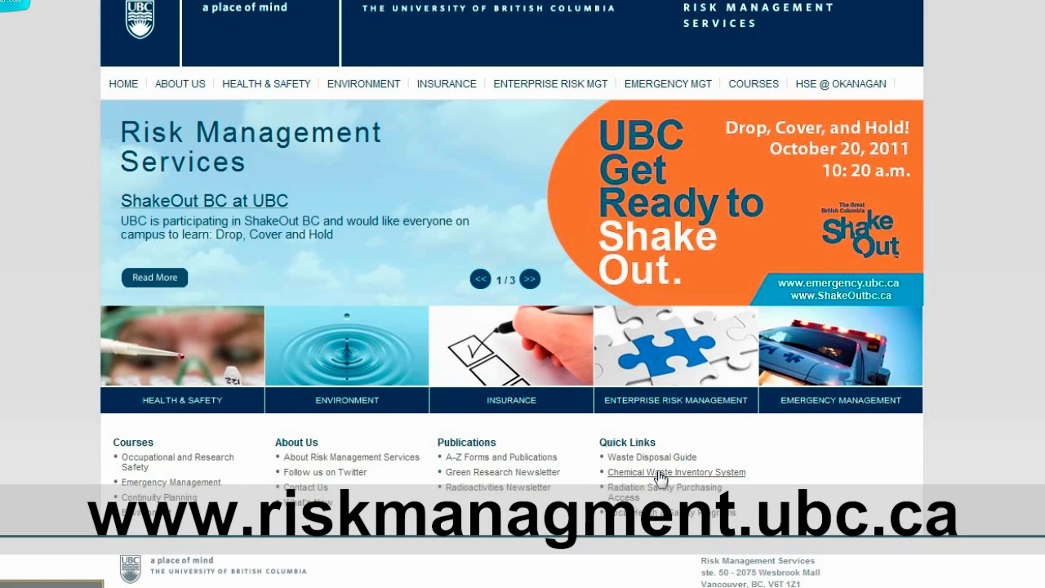
# Open the inventory system and submit a new account with your e-mail, the PI's e-mail and a password.
pyautogui.click(659, 475)
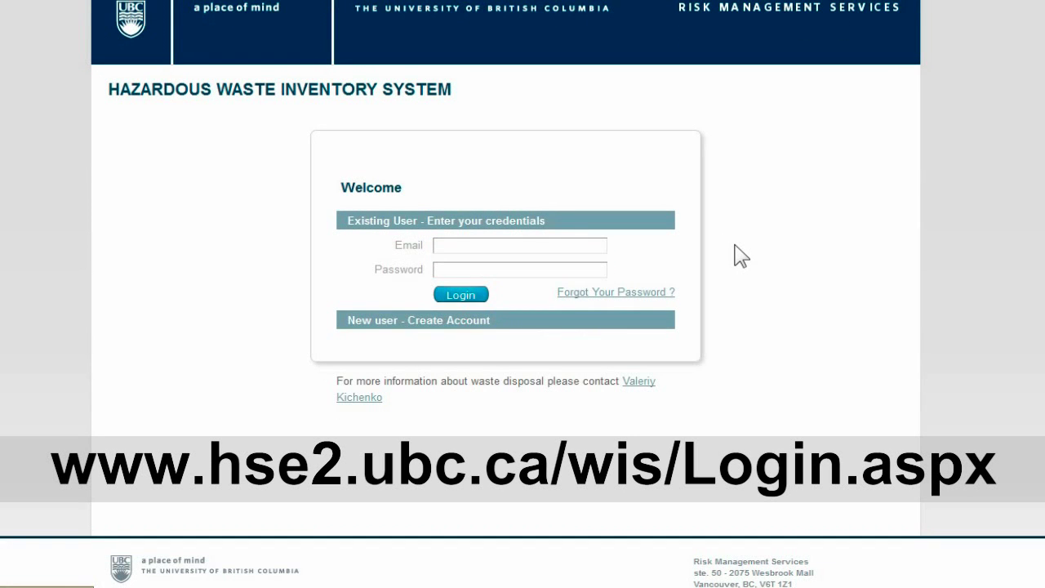
pyautogui.click(481, 325)
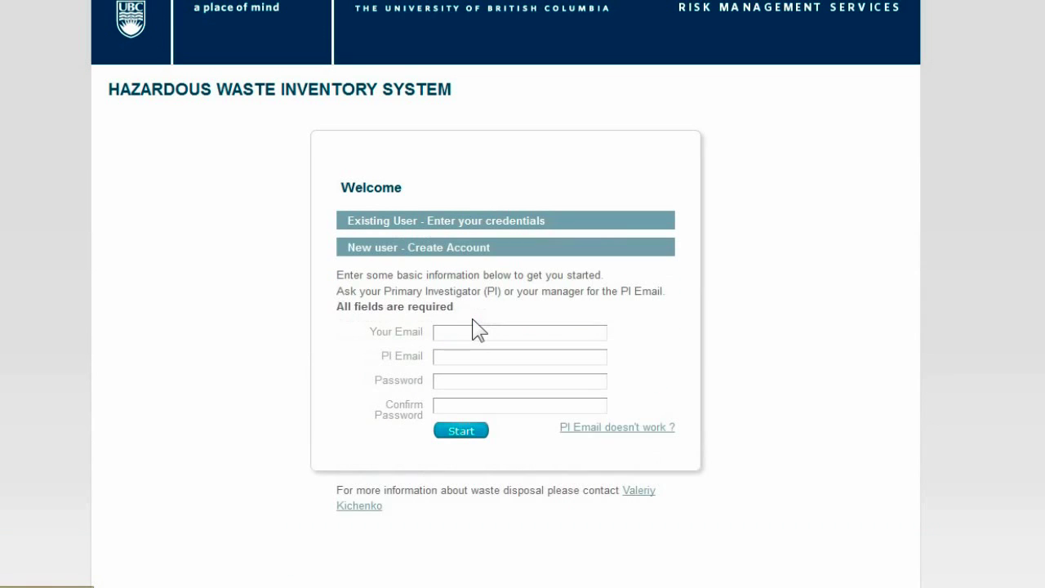
pyautogui.click(472, 329)
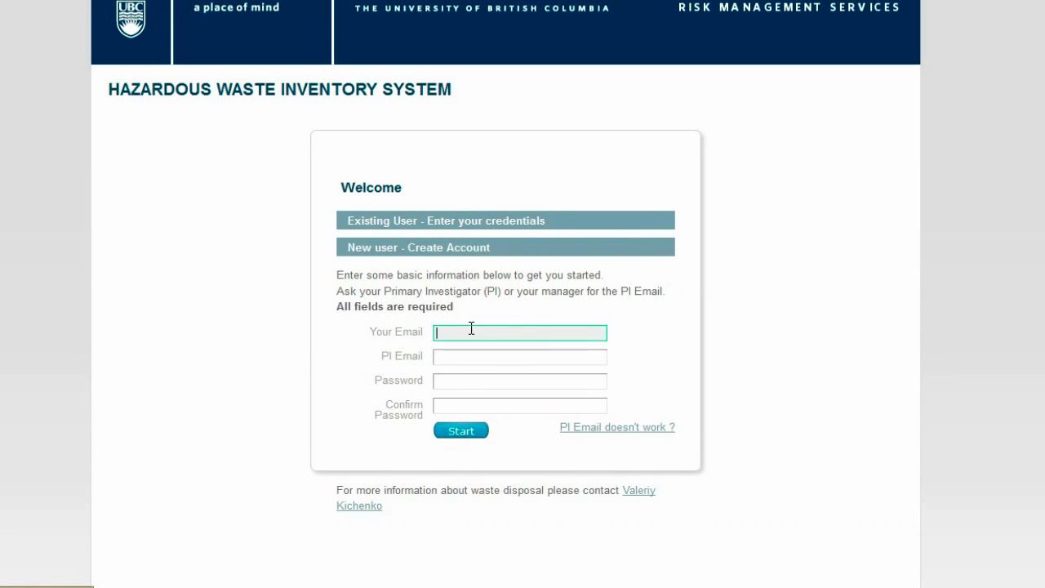
pyautogui.write('sample2@ubc.ca')
pyautogui.press('Tab')
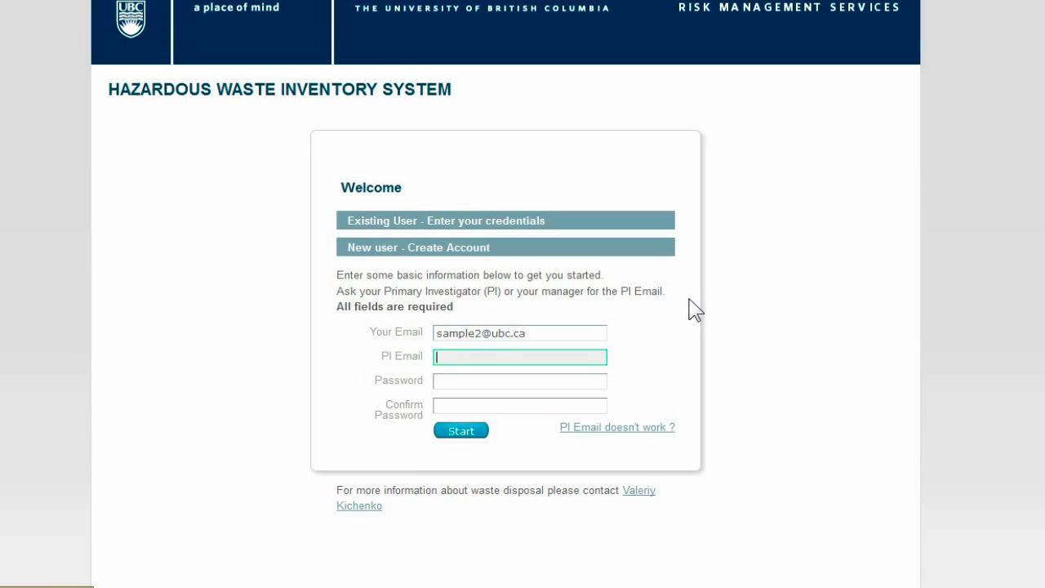
pyautogui.write('pi@ubc.ca')
pyautogui.press('Tab')
pyautogui.write('1234')
pyautogui.press('Tab')
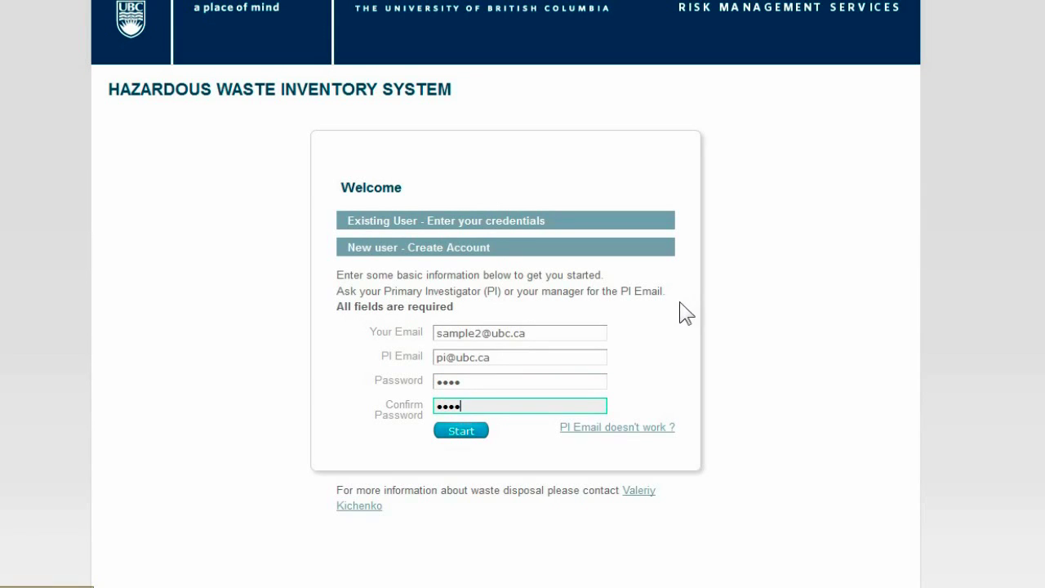
pyautogui.click(484, 436)
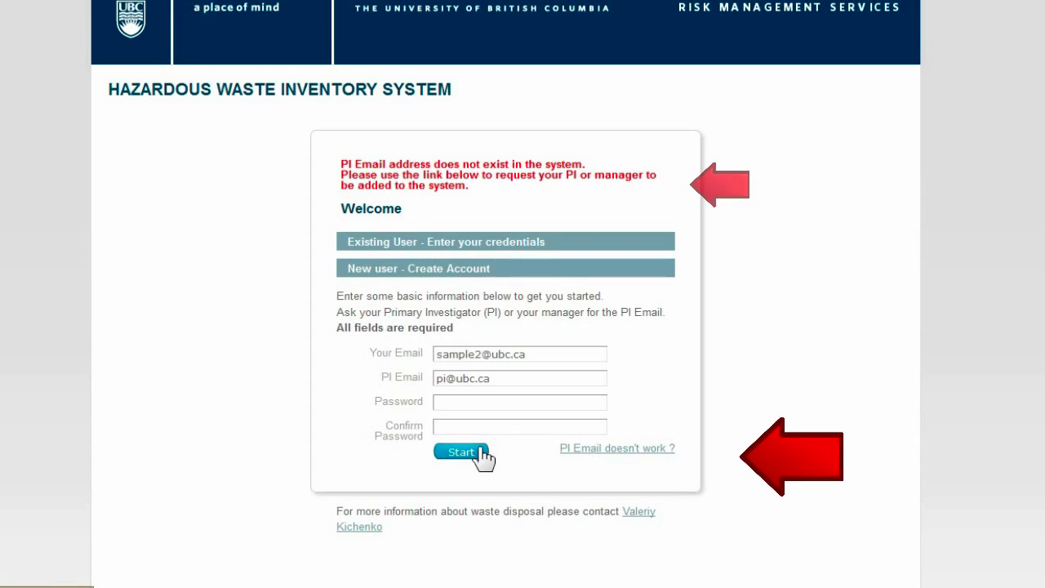
# In the Request to Add PI form, enter your full name and e-mail, and the PI's name and e-mail.
pyautogui.click(675, 448)
pyautogui.click(250, 167)
pyautogui.write('first name last name')
pyautogui.press('Tab')
pyautogui.write('sample2@ubc.ca')
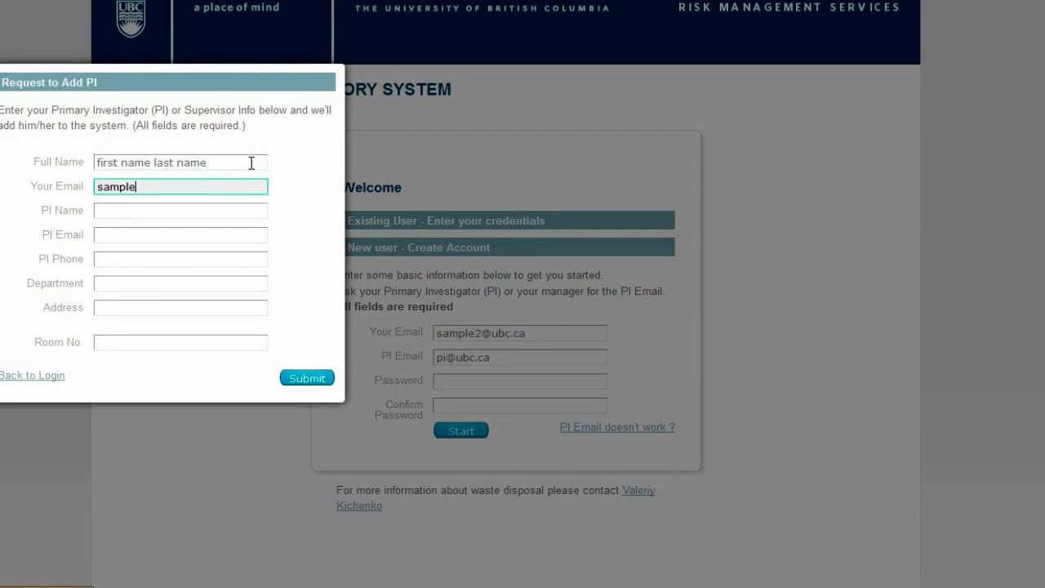
pyautogui.press('Tab')
pyautogui.write('PI first name last name')
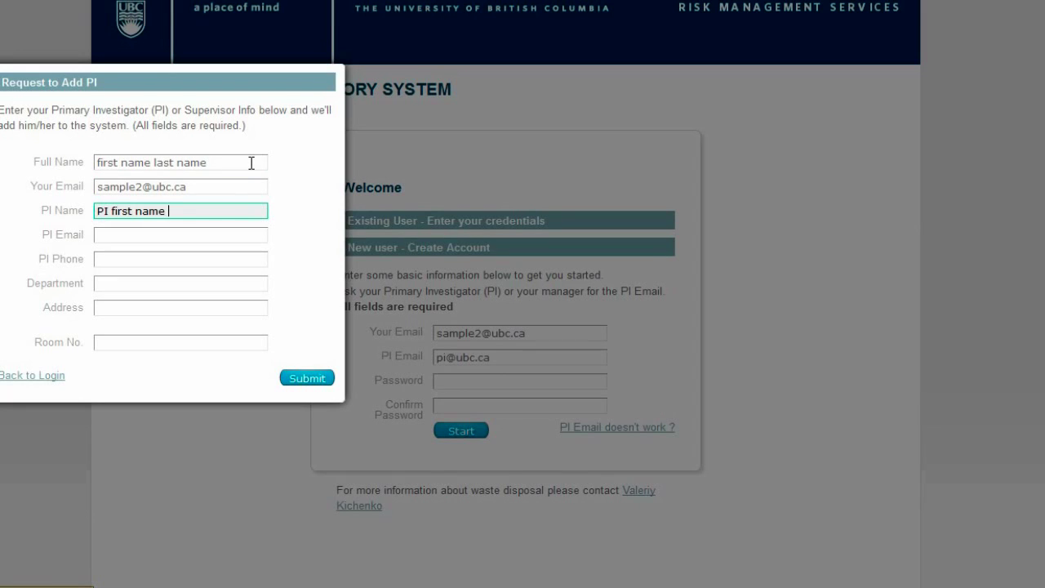
pyautogui.press('Tab')
pyautogui.write('pi@ubc.ca')
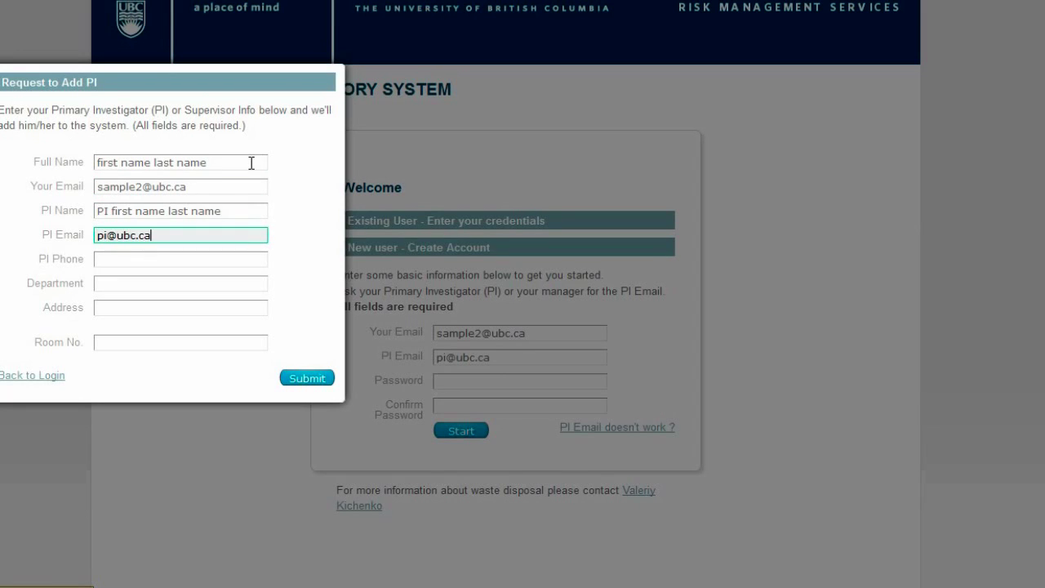
# Fill in the PI's phone, department 'Risk Management Services', street address and room number, then submit.
pyautogui.press('Tab')
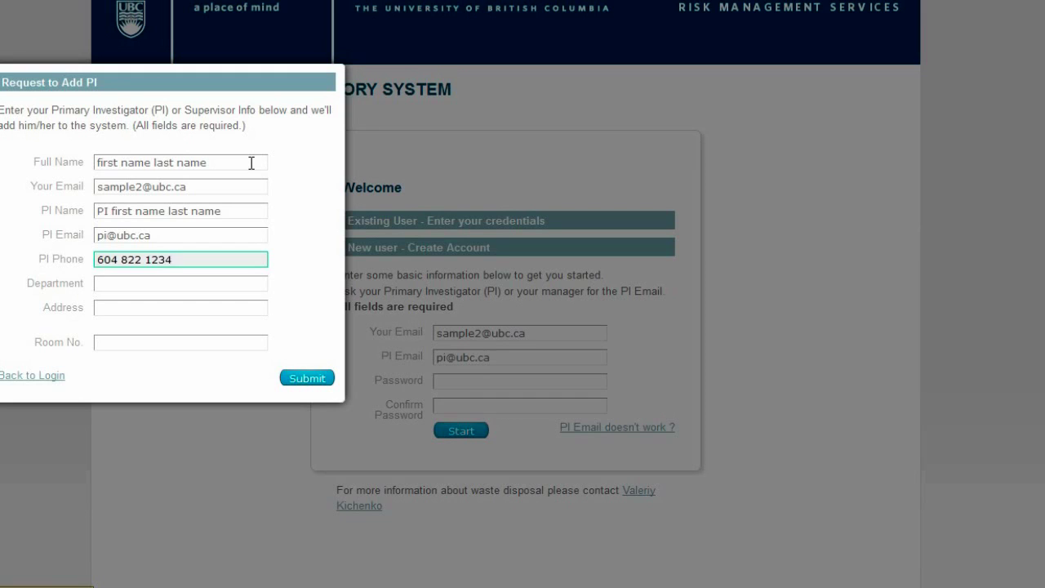
pyautogui.press('Tab')
pyautogui.write('Risk Management Services')
pyautogui.press('Tab')
pyautogui.write('6025 Nurse')
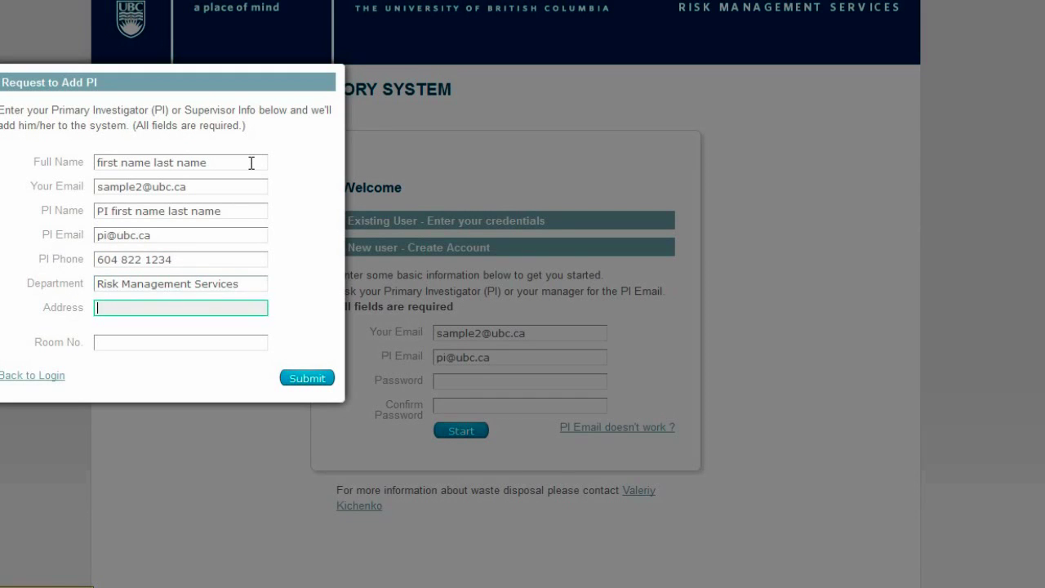
pyautogui.write('ries Road')
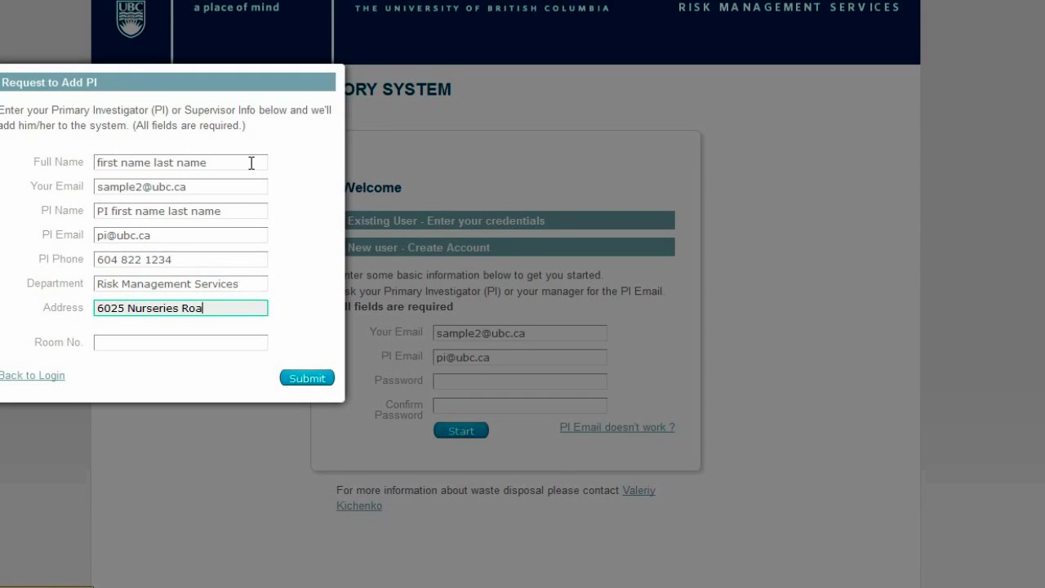
pyautogui.press('Tab')
pyautogui.write('1234')
pyautogui.click(298, 380)
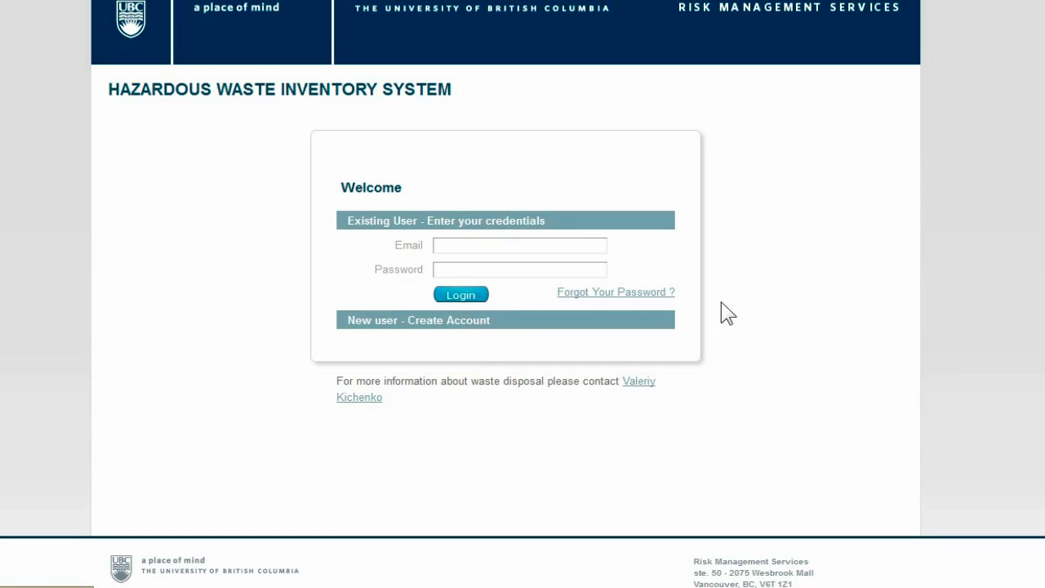
# Register a new account using your e-mail, the PI's e-mail, and a password with its confirmation.
pyautogui.click(471, 318)
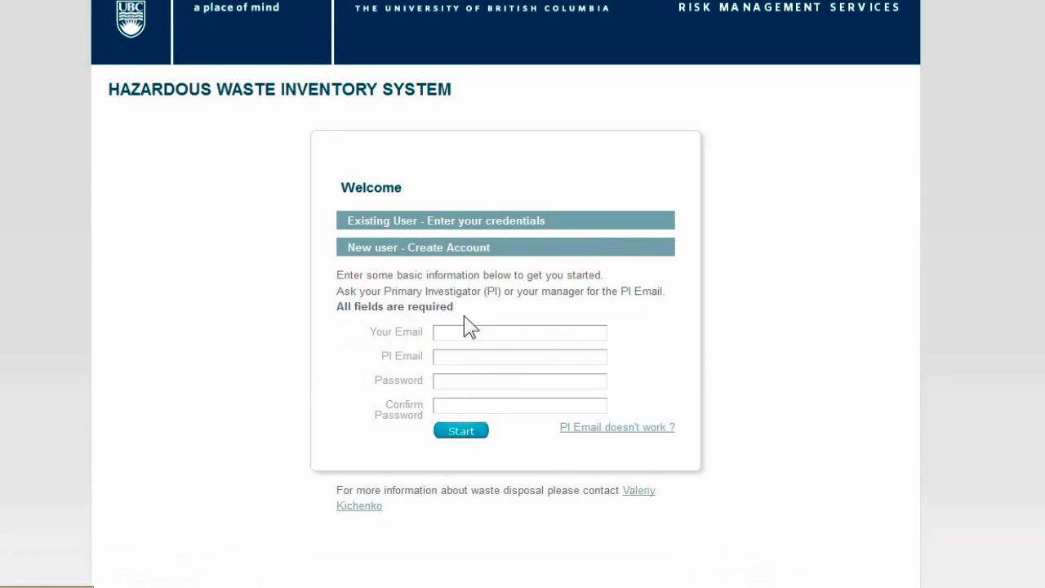
pyautogui.click(481, 330)
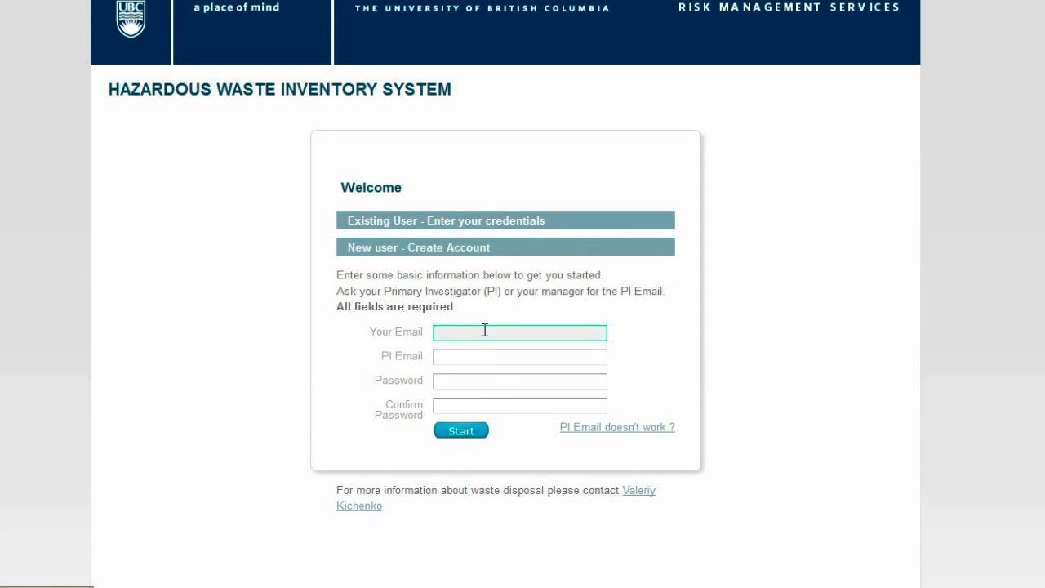
pyautogui.write('sample@ubc.ca')
pyautogui.press('Tab')
pyautogui.write('pi@ubc.ca')
pyautogui.press('Tab')
pyautogui.write('••••')
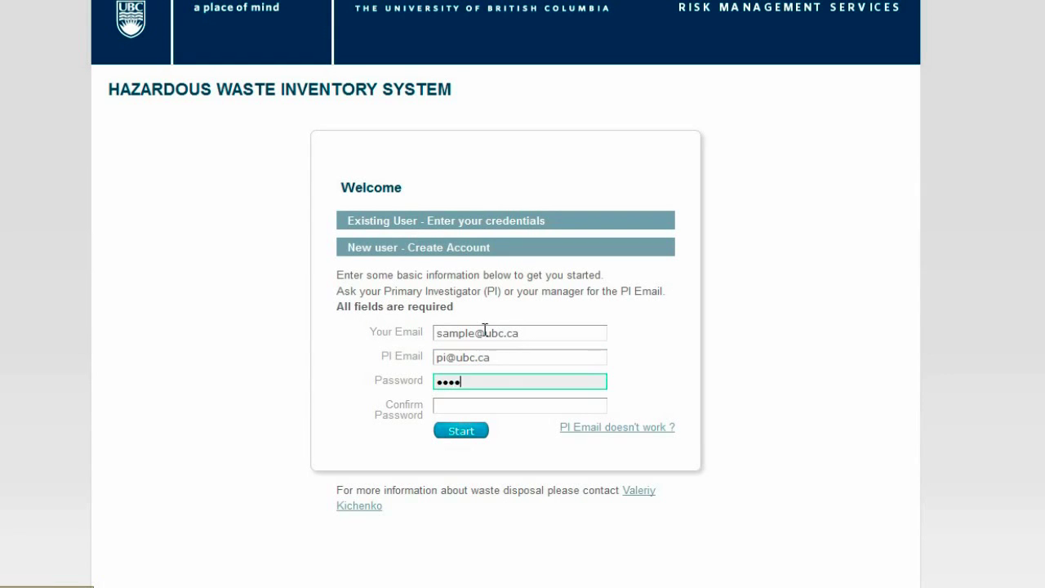
pyautogui.press('Tab')
pyautogui.write('•••')
pyautogui.click(471, 432)
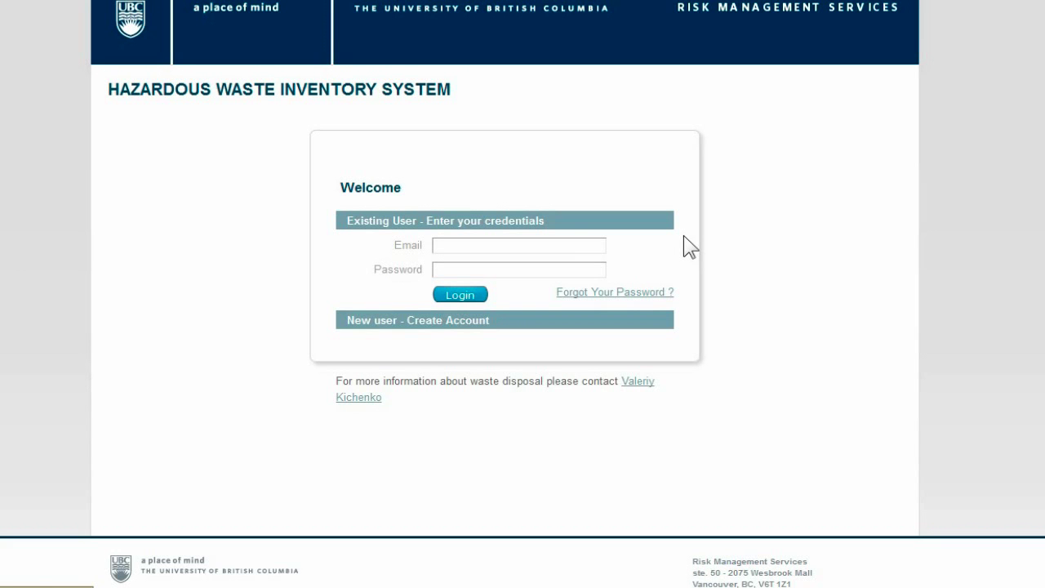
# Log in as an existing user with your e-mail and the account password.
pyautogui.click(590, 240)
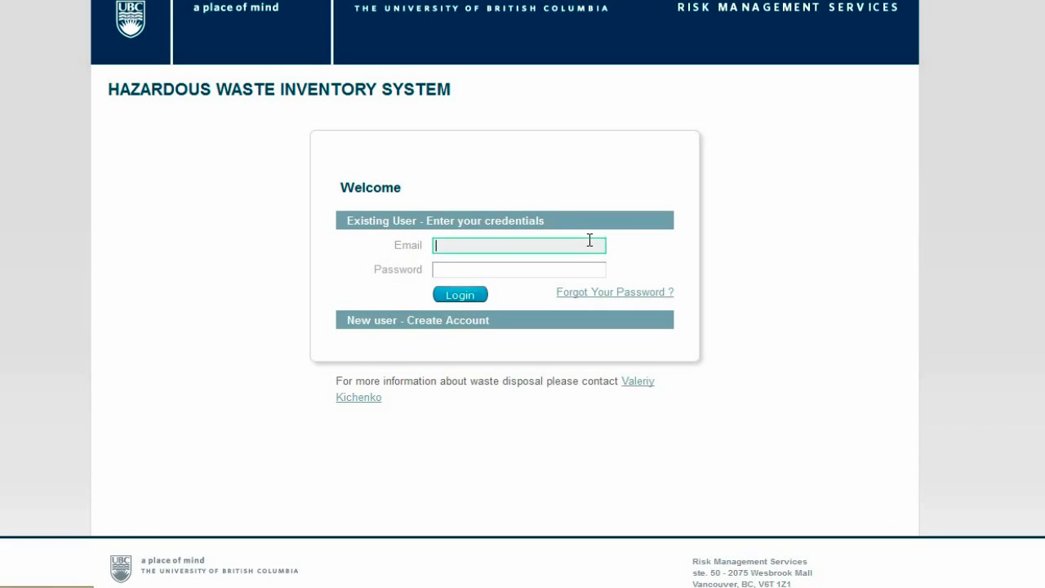
pyautogui.write('sample@ubc.ca')
pyautogui.press('Tab')
pyautogui.write('••••')
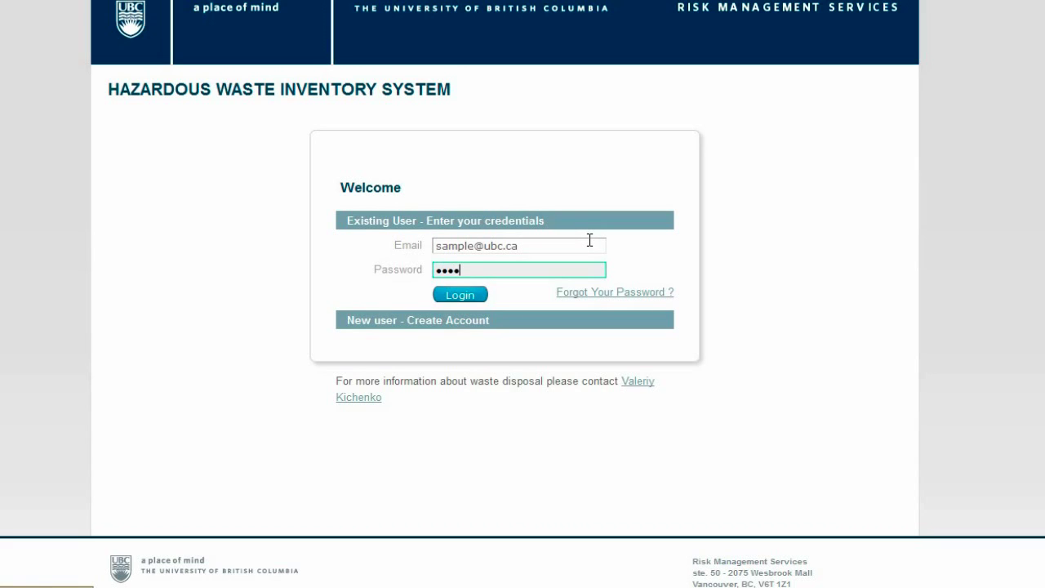
pyautogui.click(482, 296)
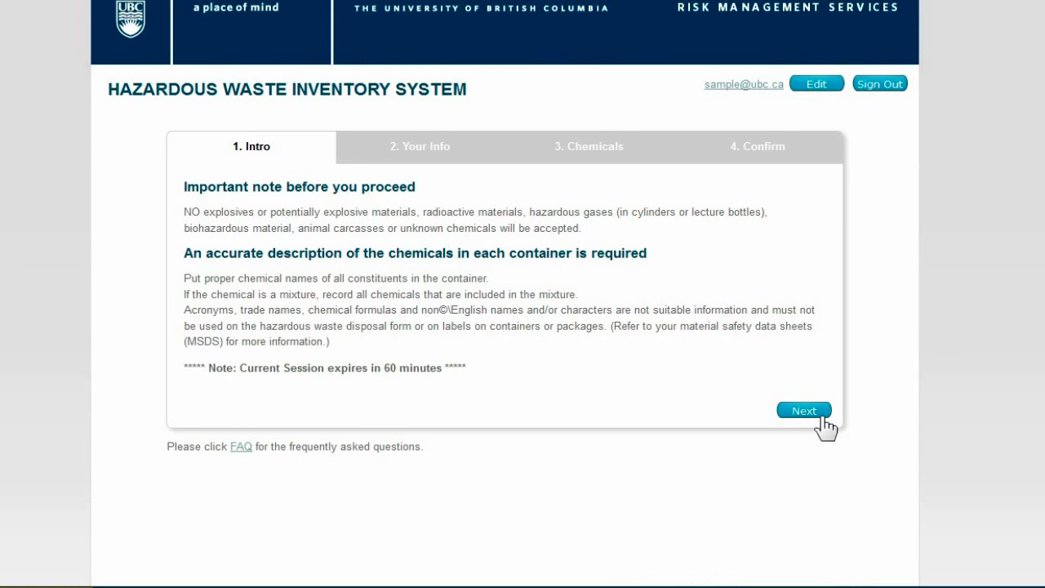
# Advance past the Intro notes and Your Info contact details to the Chemicals step.
pyautogui.click(823, 415)
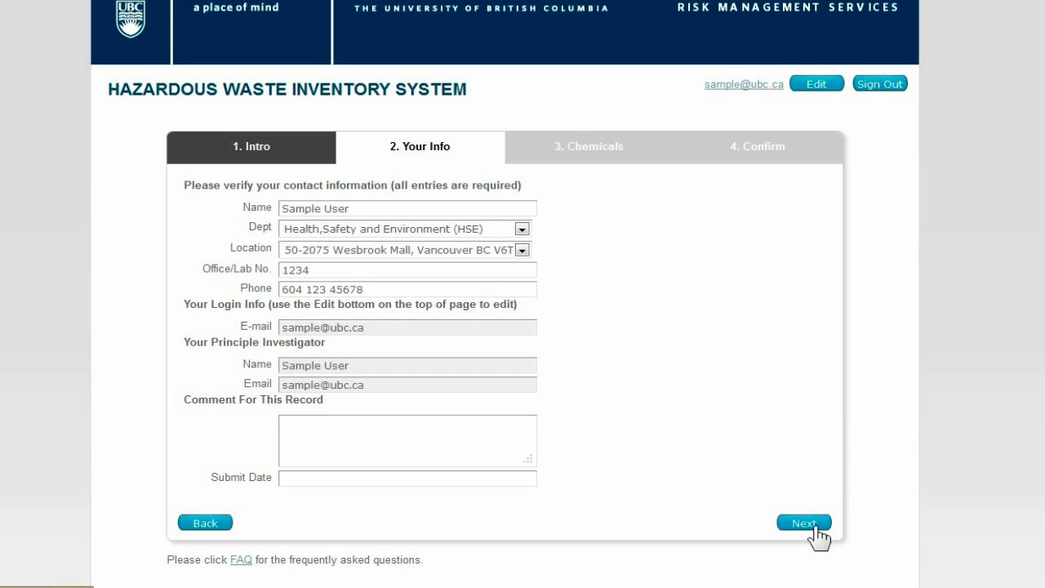
pyautogui.click(816, 527)
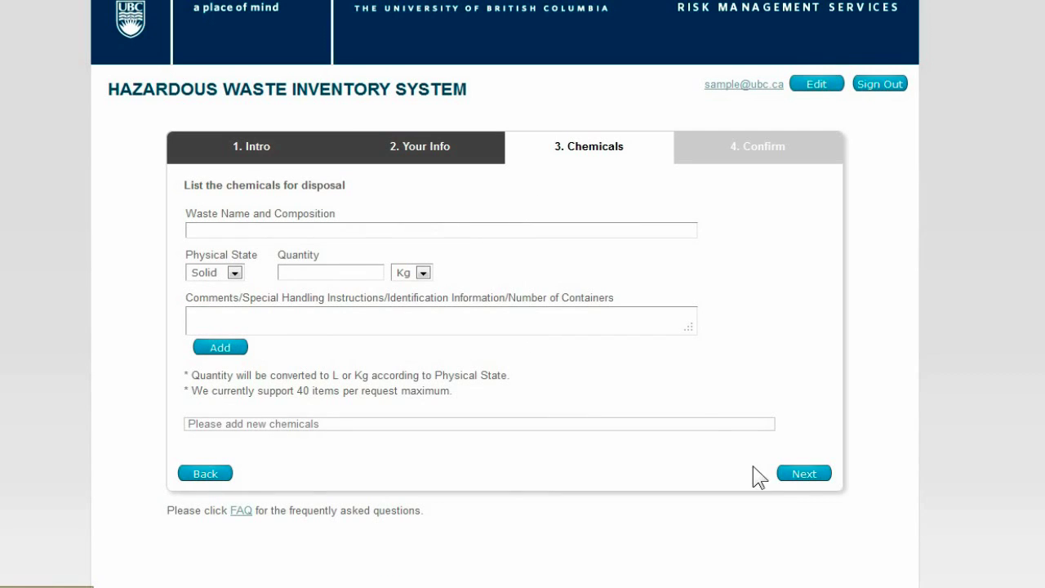
# Add '10% formaldehyde' from the autocomplete as a liquid, quantity 5 L, to the chemicals list.
pyautogui.click(605, 229)
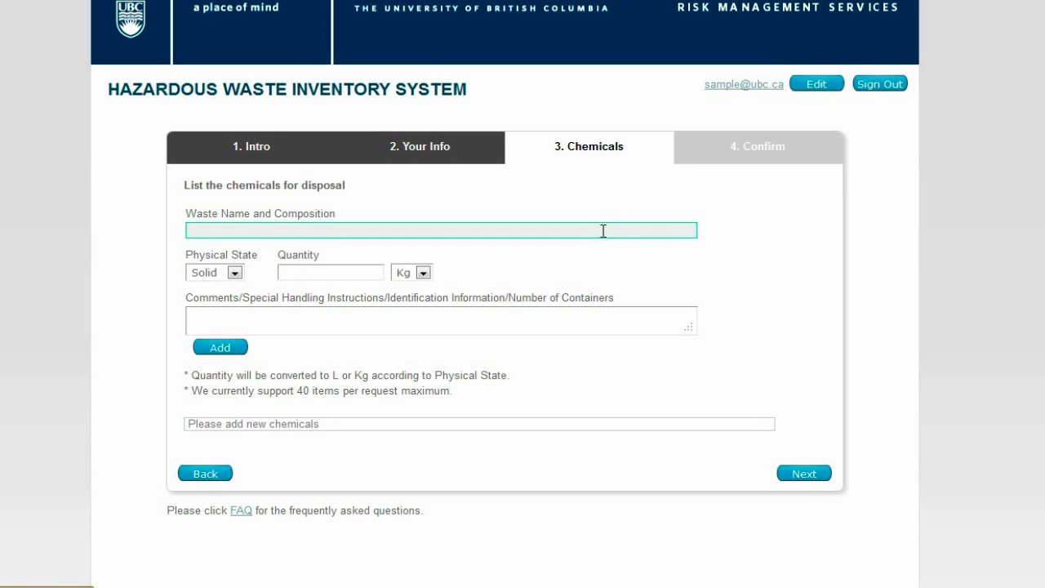
pyautogui.write('form')
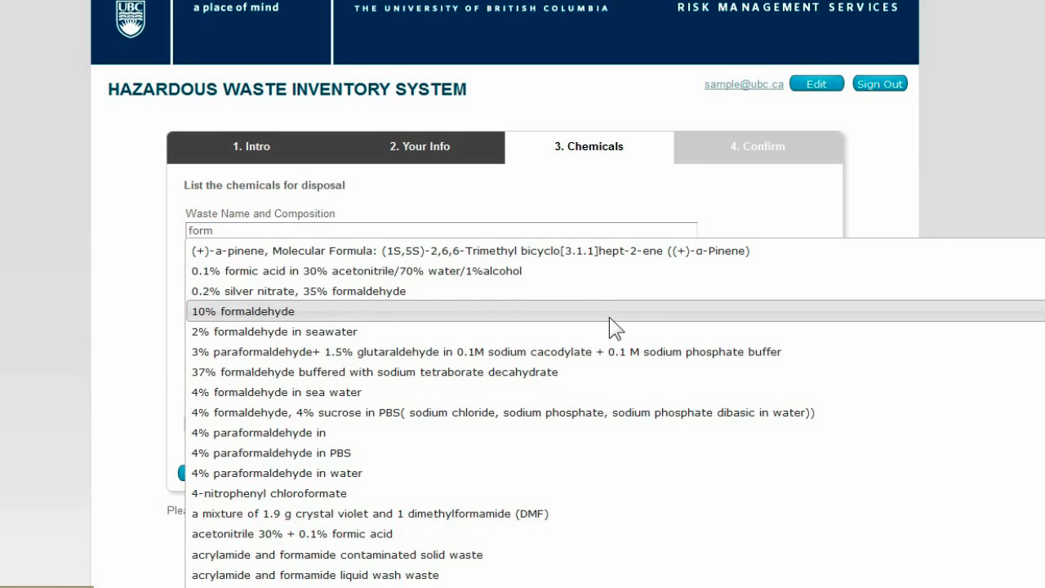
pyautogui.click(610, 318)
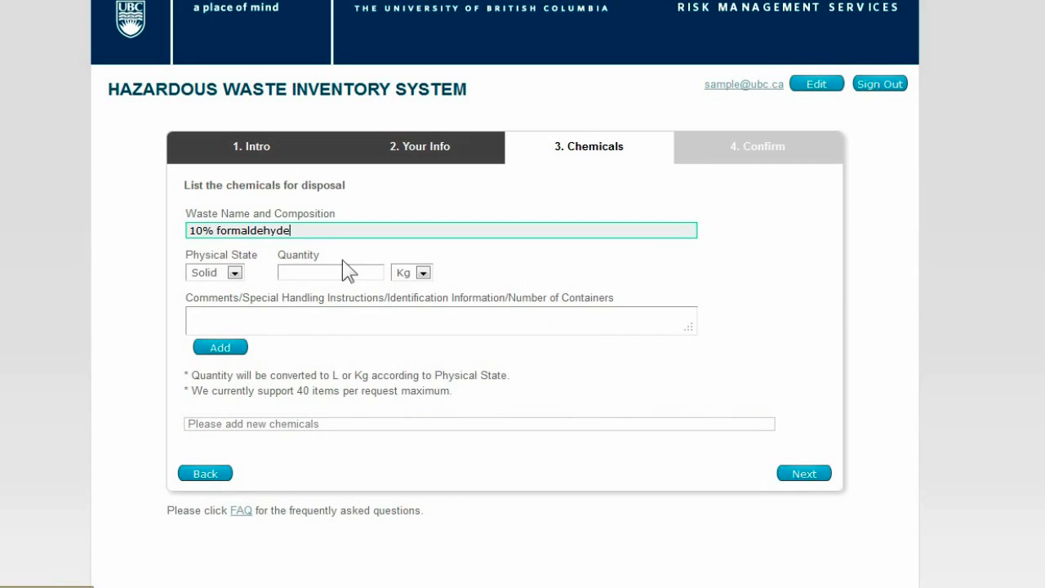
pyautogui.click(226, 270)
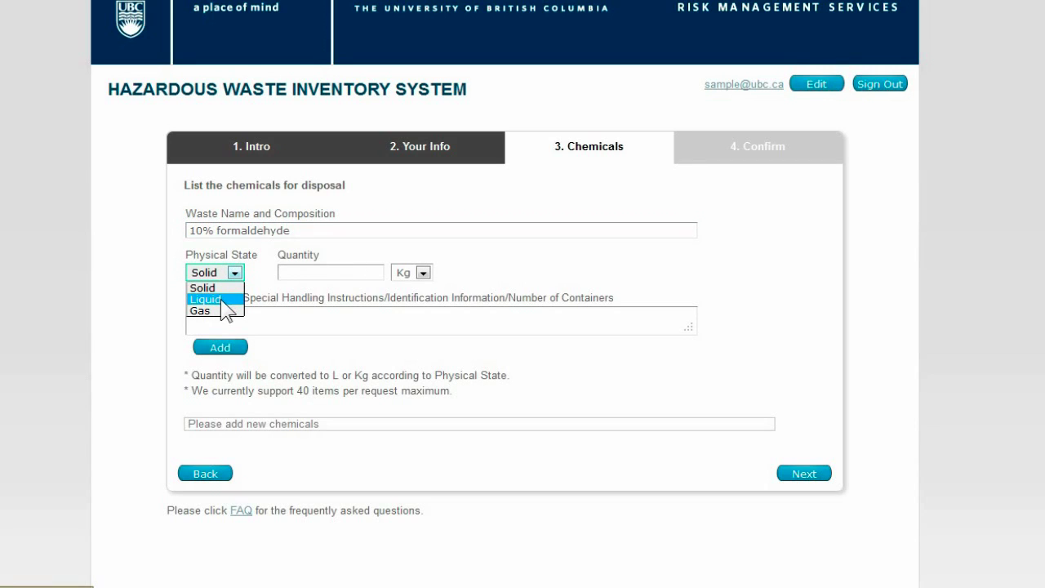
pyautogui.click(231, 310)
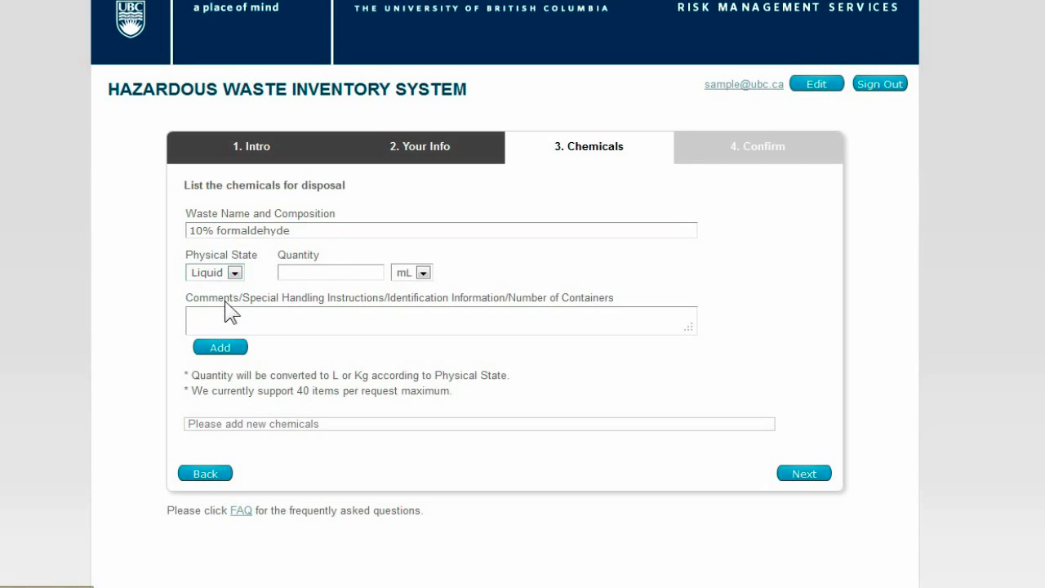
pyautogui.click(337, 272)
pyautogui.write('5')
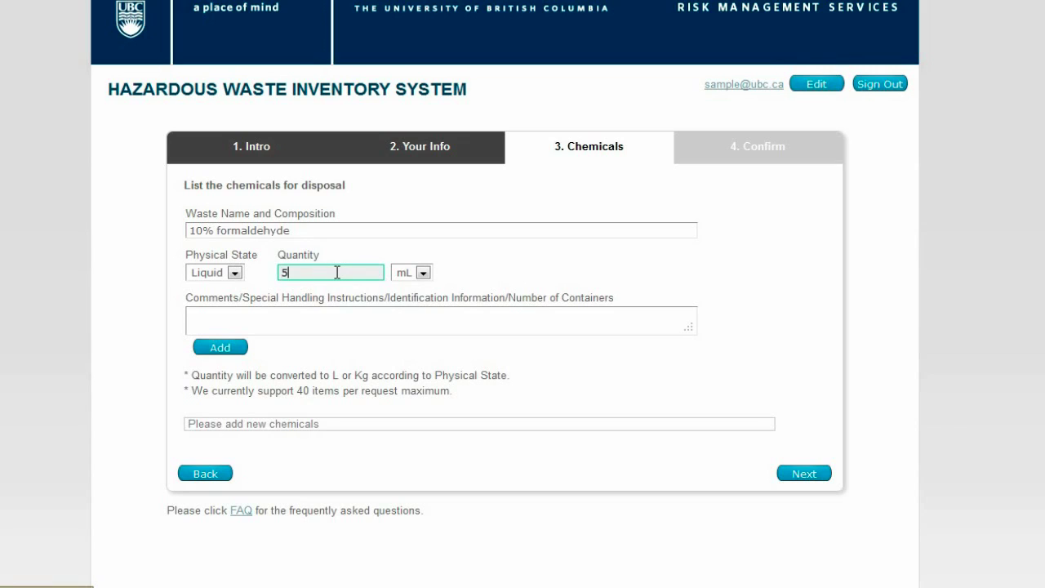
pyautogui.click(422, 273)
pyautogui.click(418, 300)
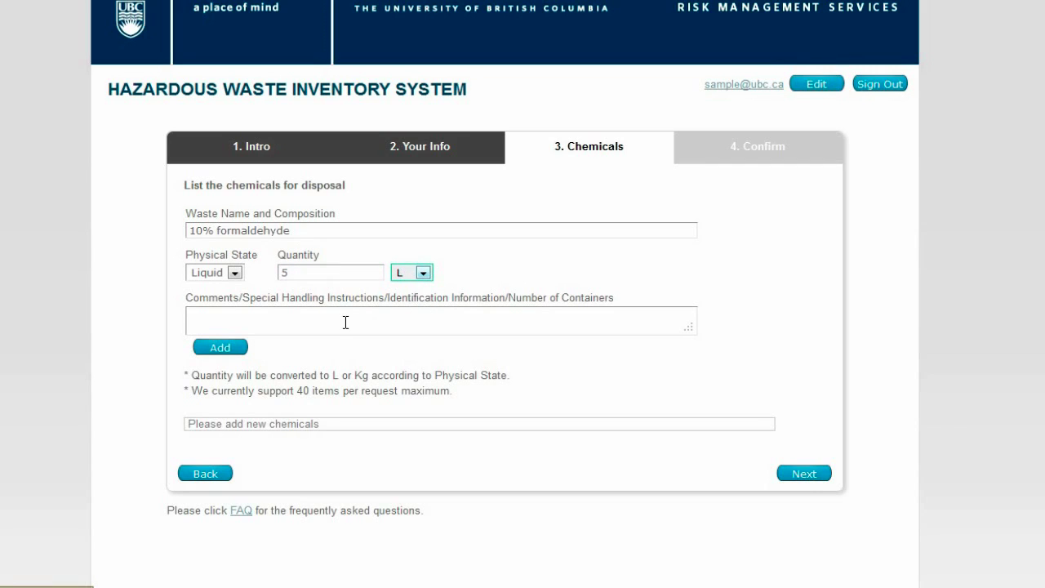
pyautogui.click(221, 349)
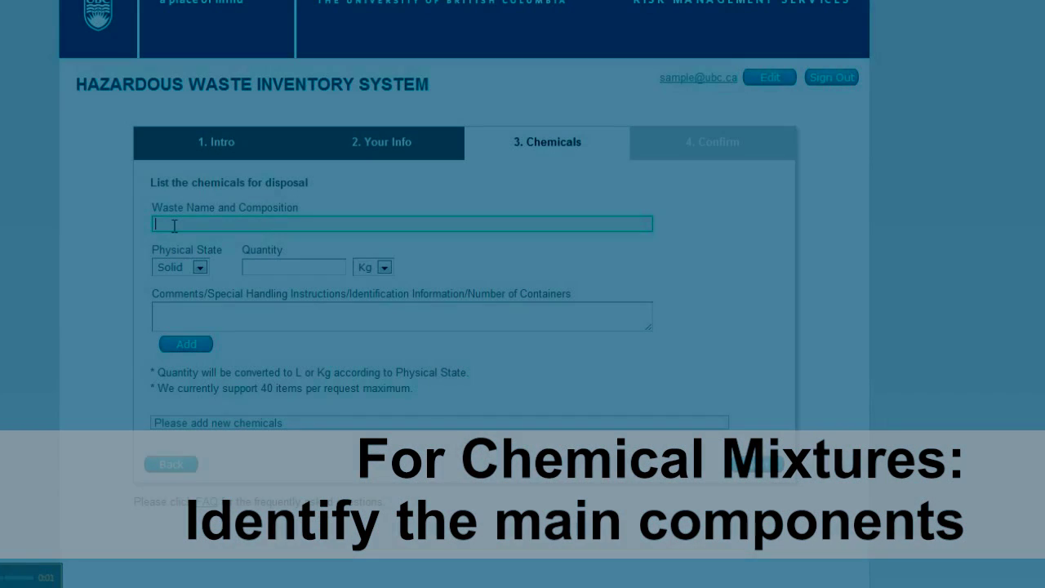
# Enter 'Methanol 10% Water 90%' as a liquid, quantity 5 L, and add it to the chemicals list.
pyautogui.write('Meth')
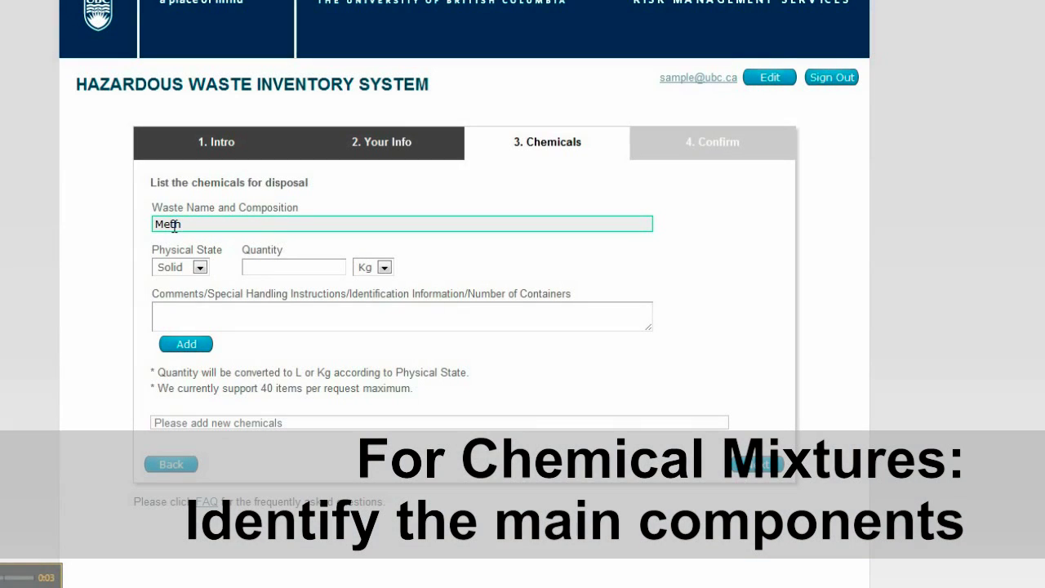
pyautogui.write('an')
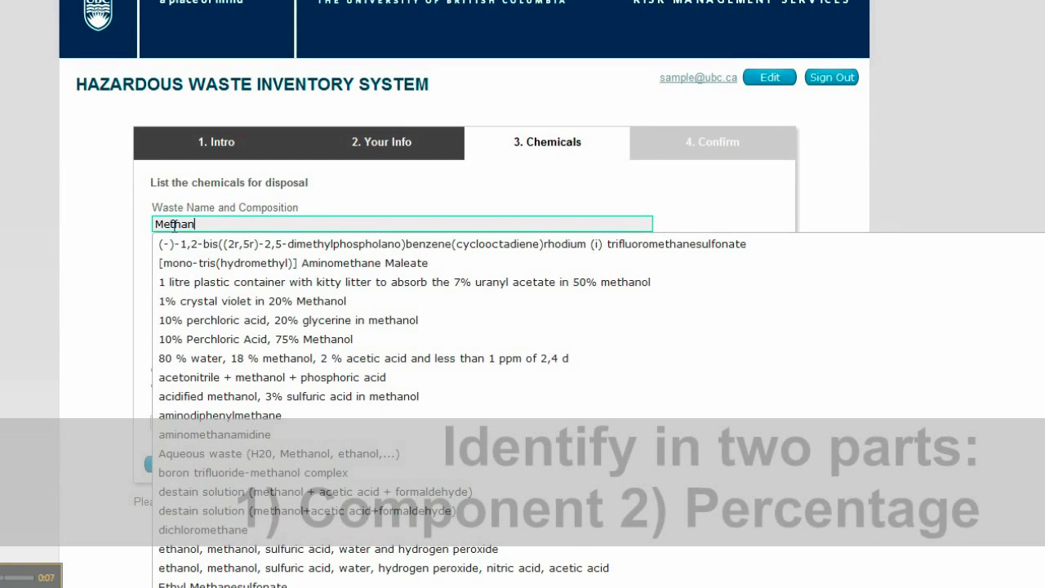
pyautogui.write('ol 10')
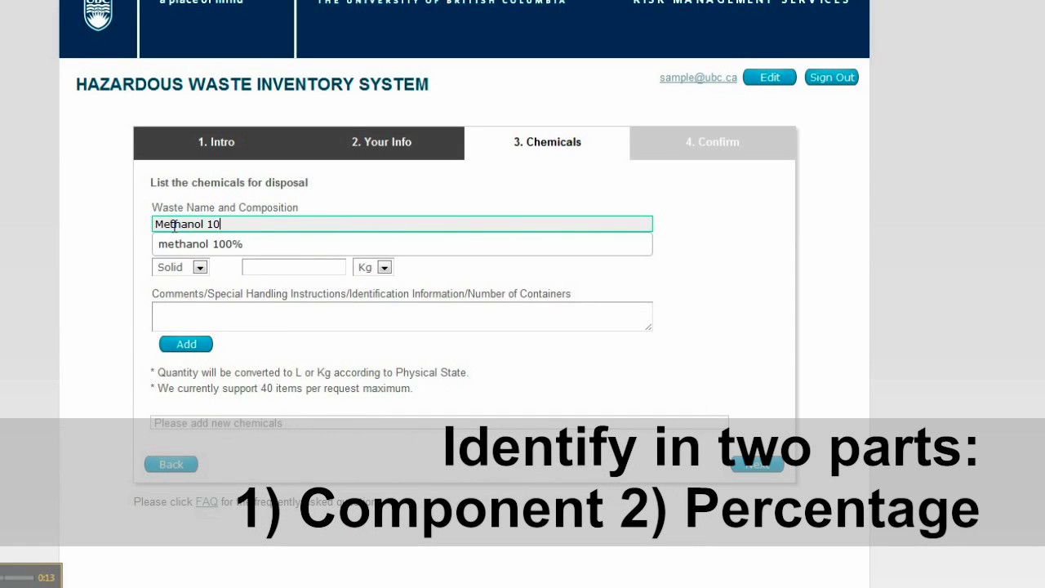
pyautogui.write('% Water 90%')
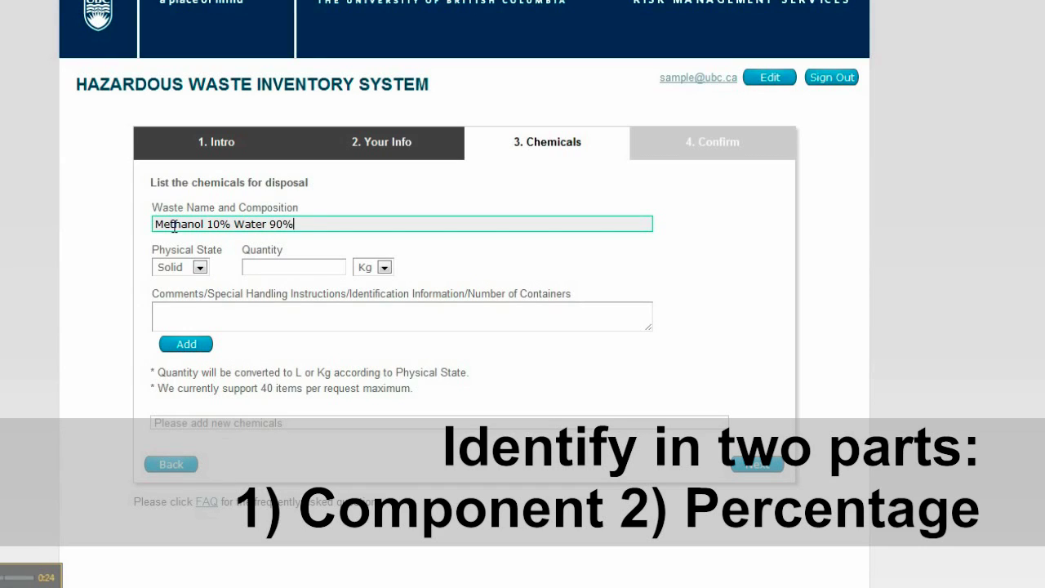
pyautogui.click(200, 268)
pyautogui.click(192, 296)
pyautogui.click(279, 267)
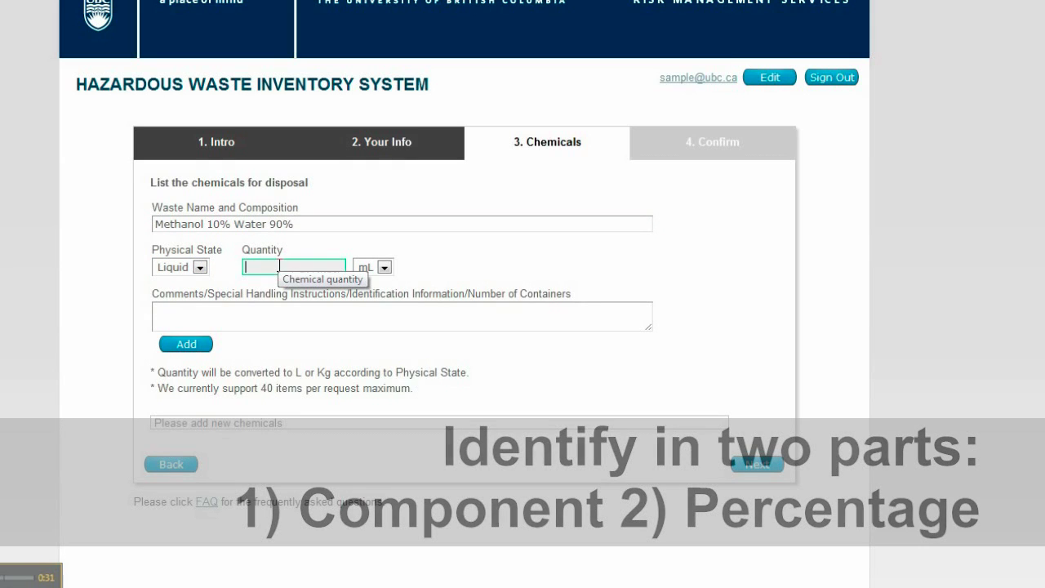
pyautogui.write('5')
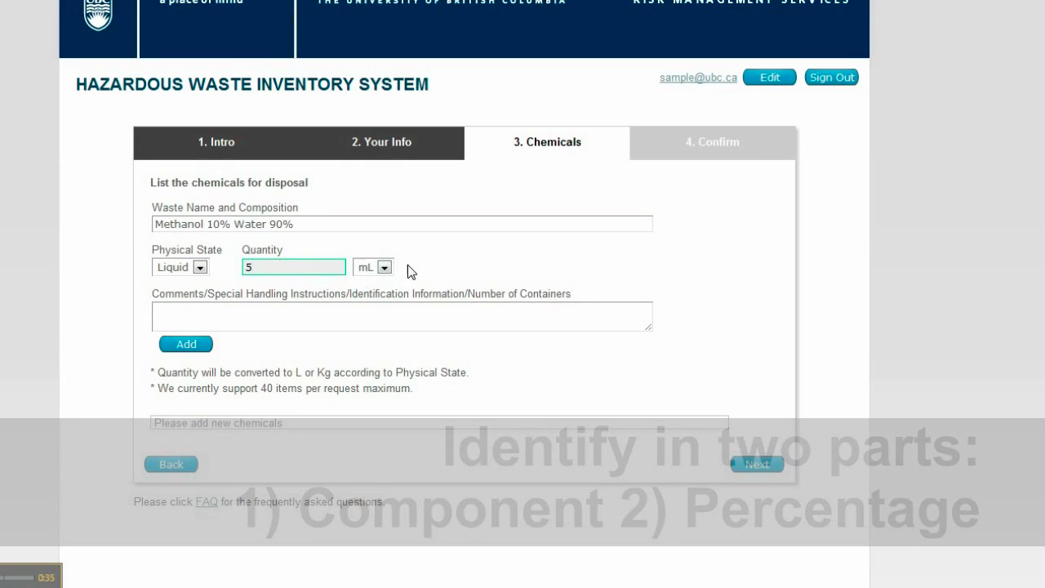
pyautogui.click(384, 268)
pyautogui.click(372, 294)
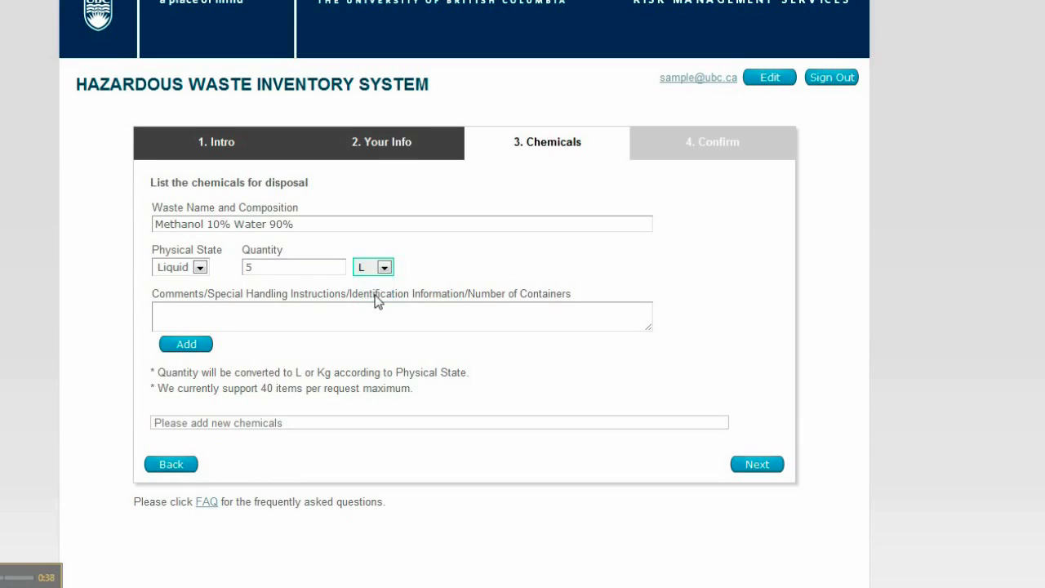
pyautogui.click(187, 344)
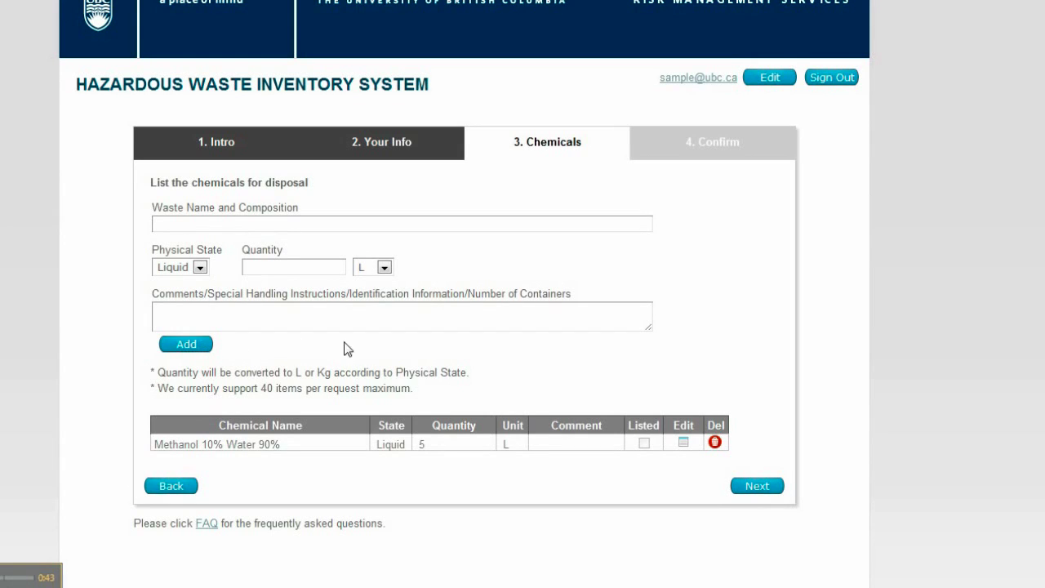
# Go to the Confirm summary and open its print preview.
pyautogui.click(755, 487)
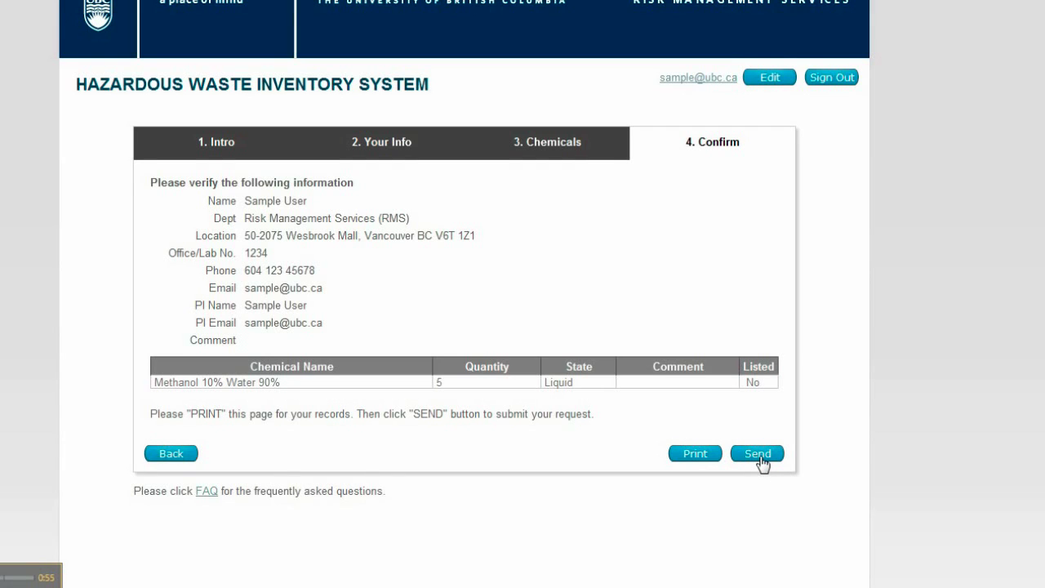
pyautogui.click(695, 454)
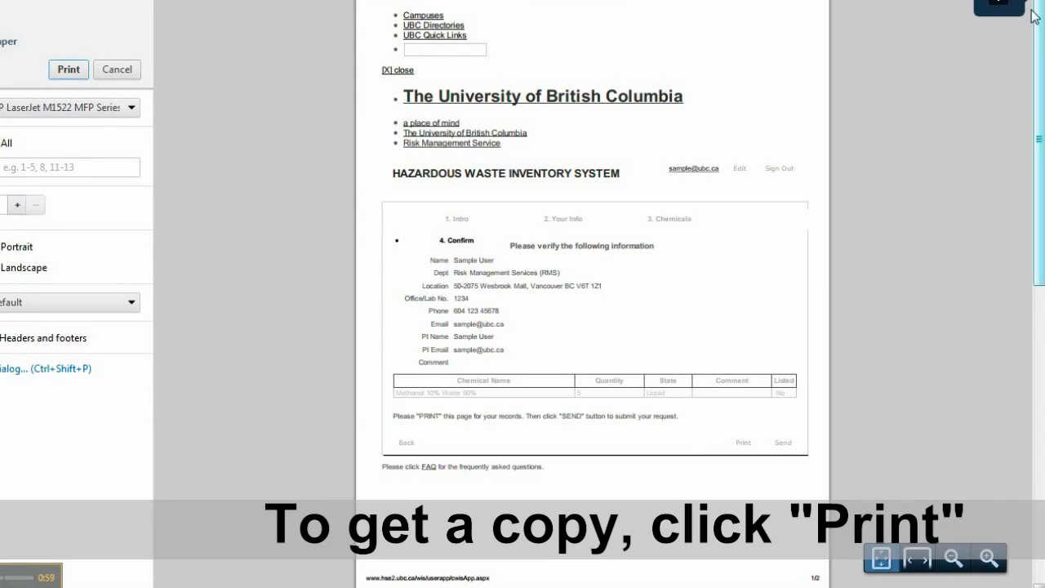